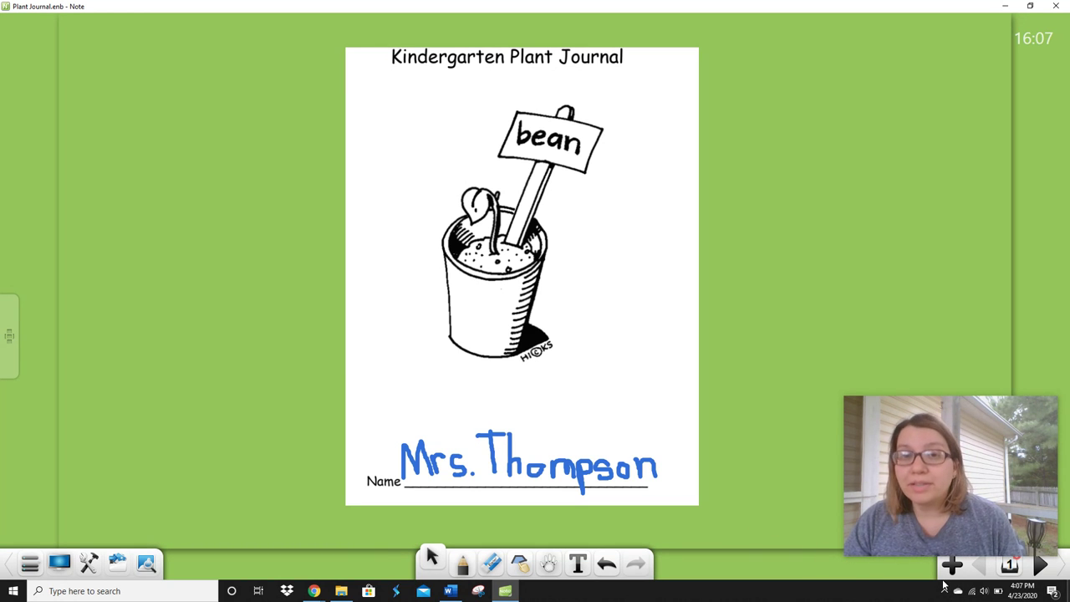
Preview the journal pages up to Label the Plant, then return to the cover page.
left_click(1040, 567)
left_click(1041, 567)
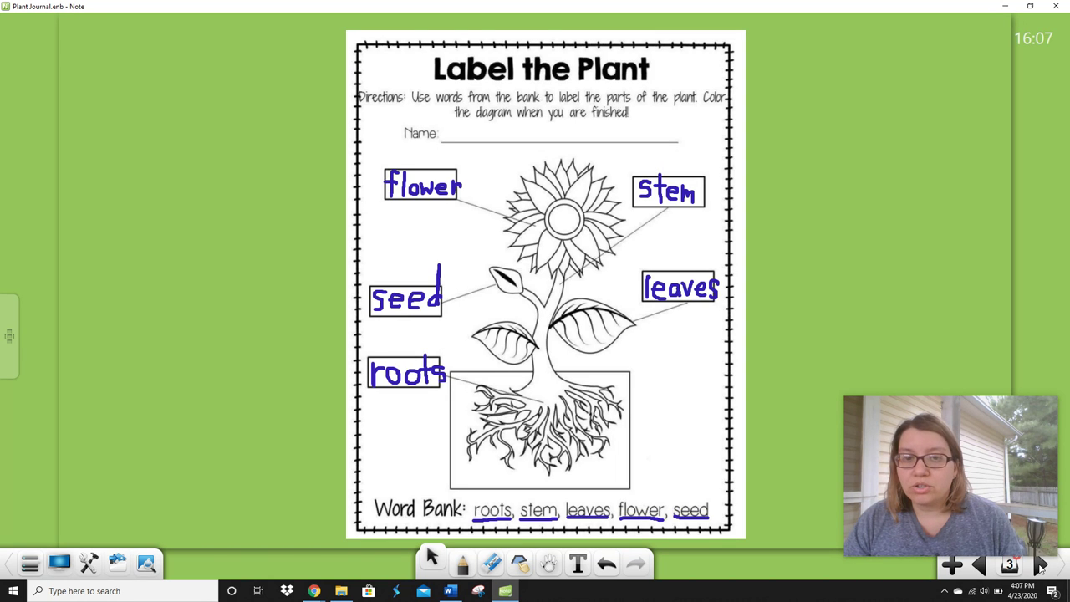
left_click(980, 567)
left_click(980, 567)
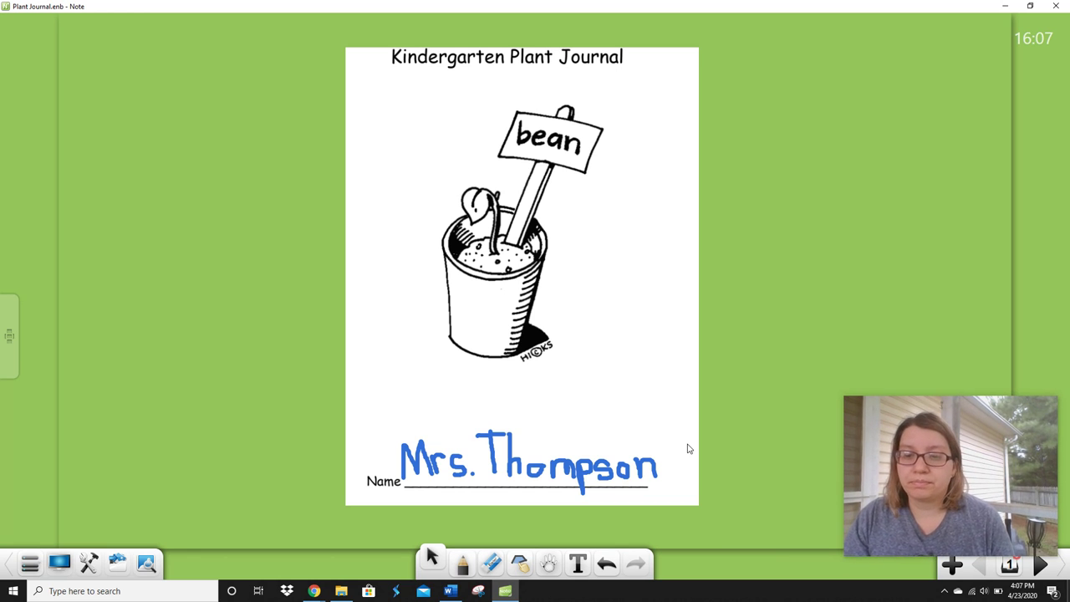
Advance four pages to reach the blank Seed Observations page.
left_click(1041, 565)
left_click(1041, 565)
left_click(1042, 564)
left_click(1041, 565)
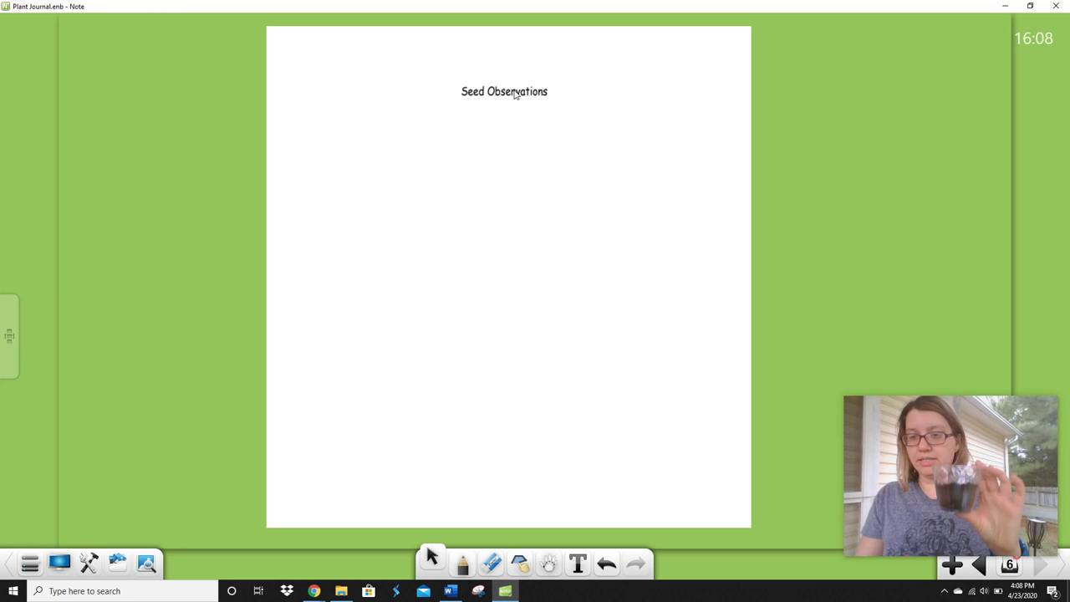
Enlarge the live camera view on the page to show the cup, then shrink it aside and pick the freehand pen.
left_click_drag(923, 472, 500, 287)
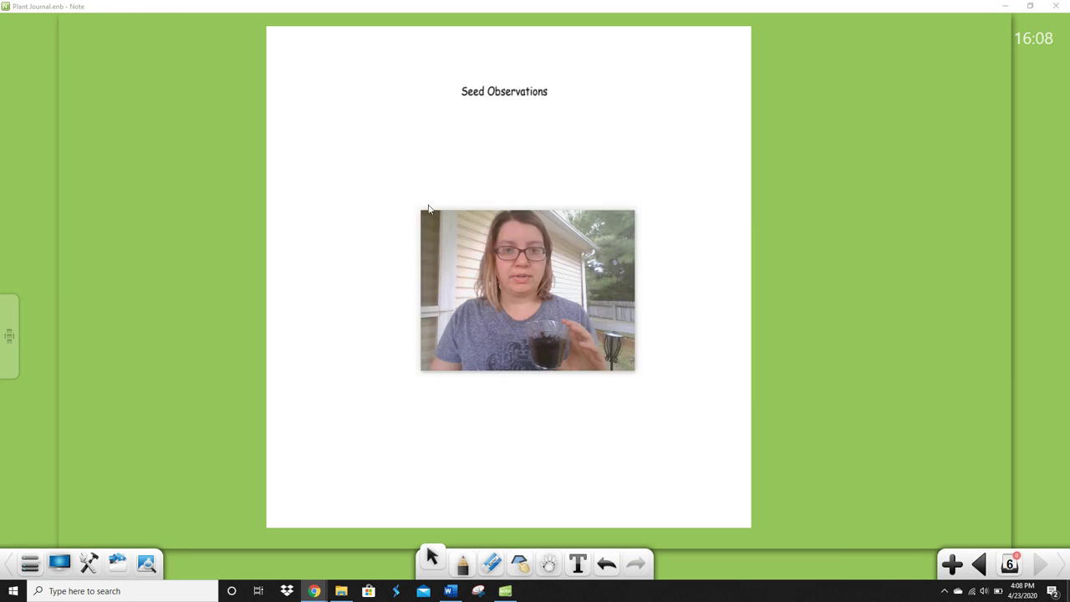
left_click_drag(425, 214, 506, 270)
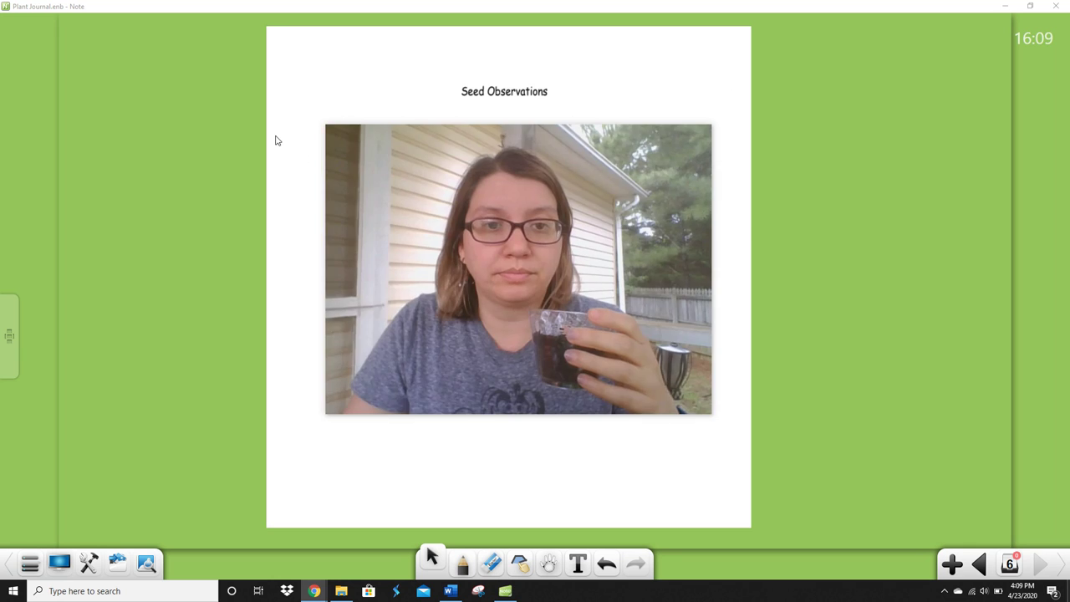
mouse_move(328, 124)
left_click_drag(328, 124, 566, 306)
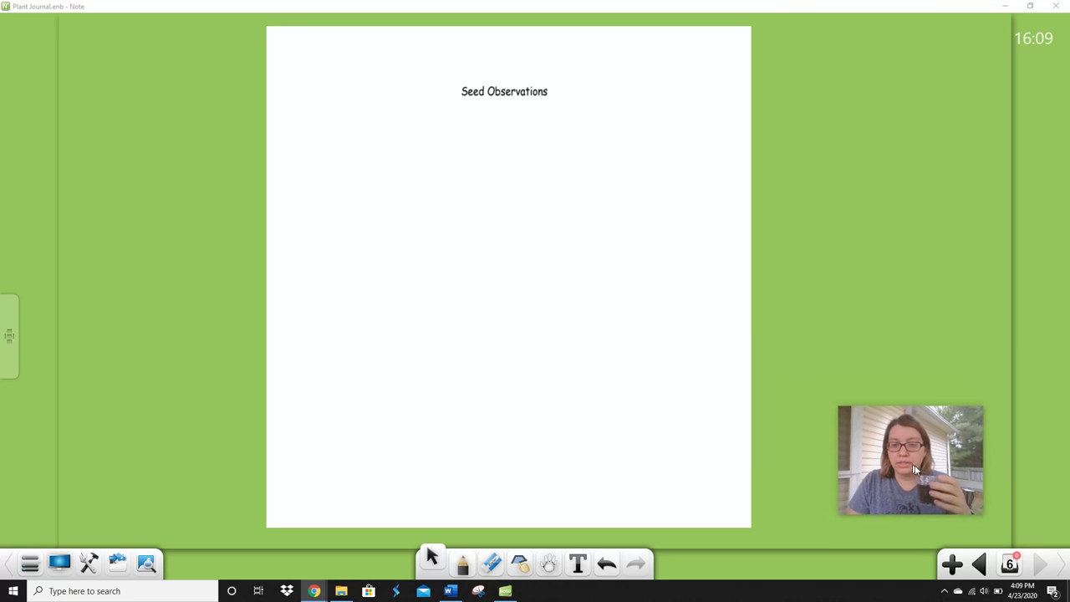
left_click_drag(913, 471, 863, 445)
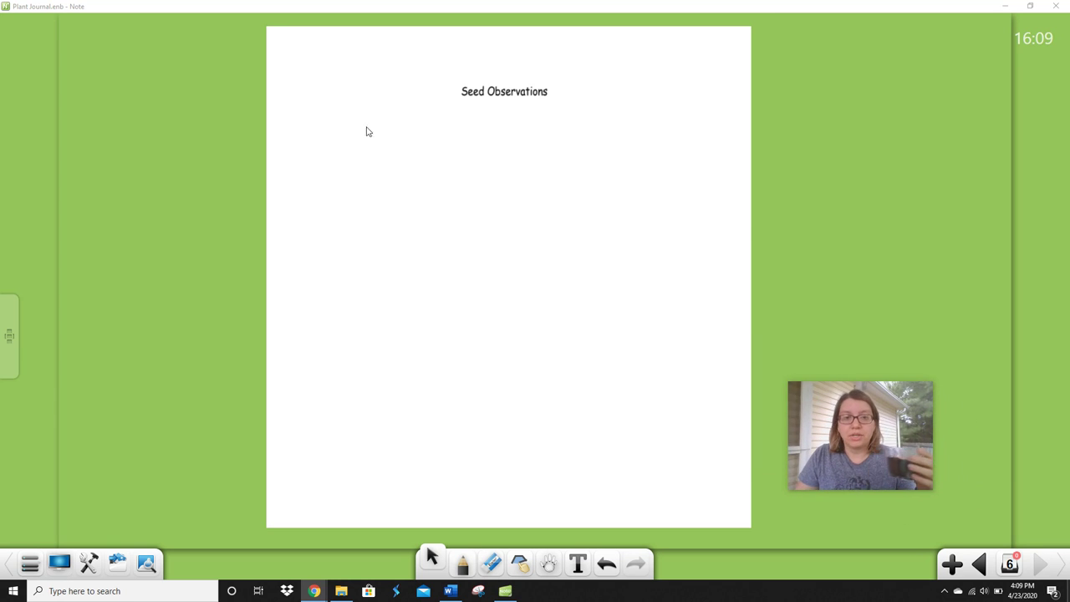
left_click(462, 564)
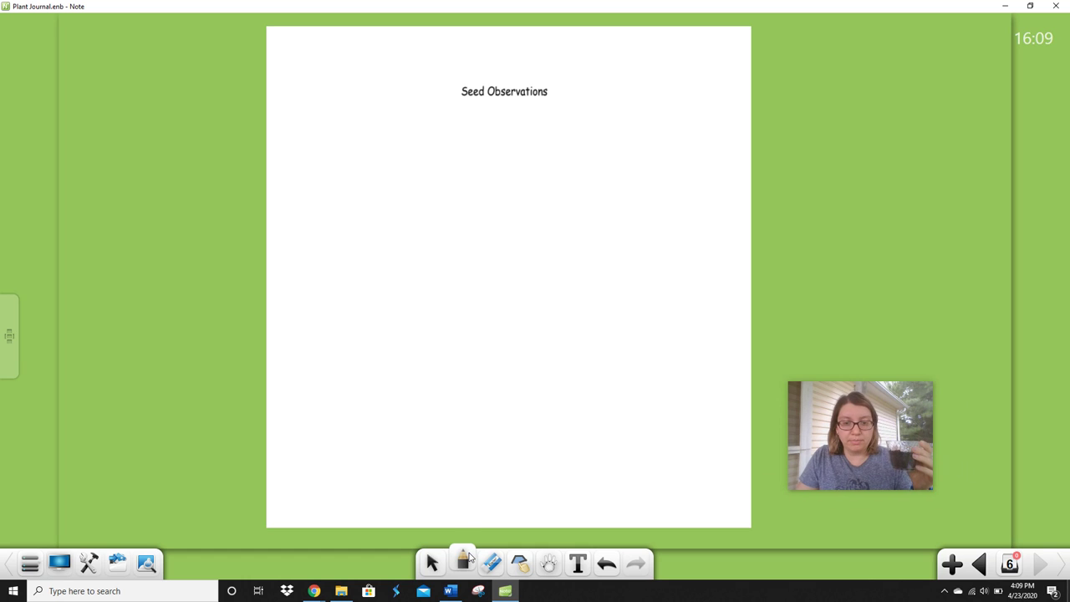
Draw the gray cup outline below the Seed Observations title.
left_click(468, 559)
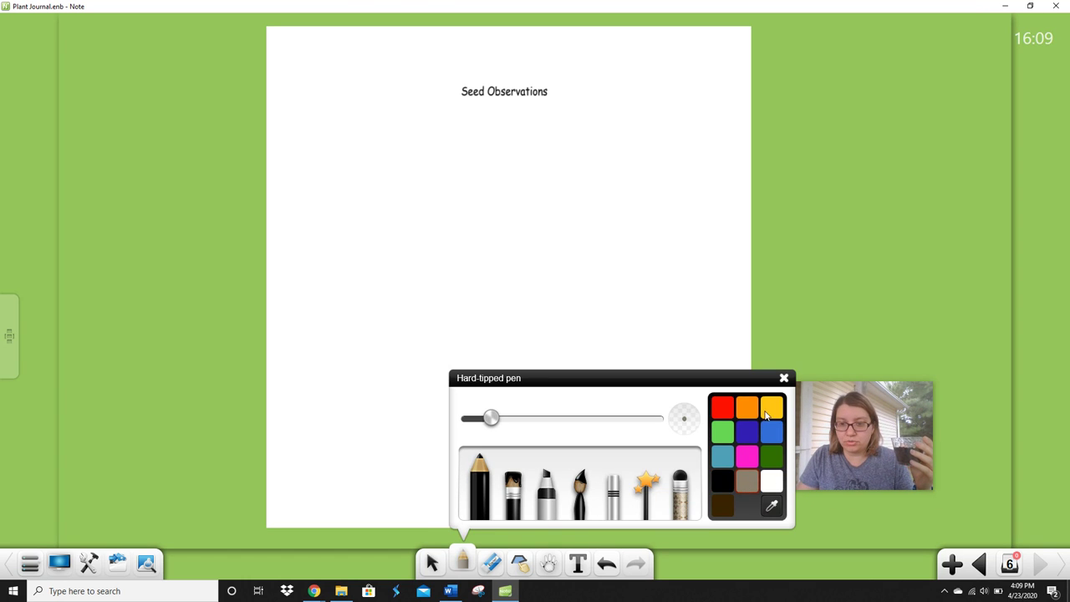
left_click(783, 378)
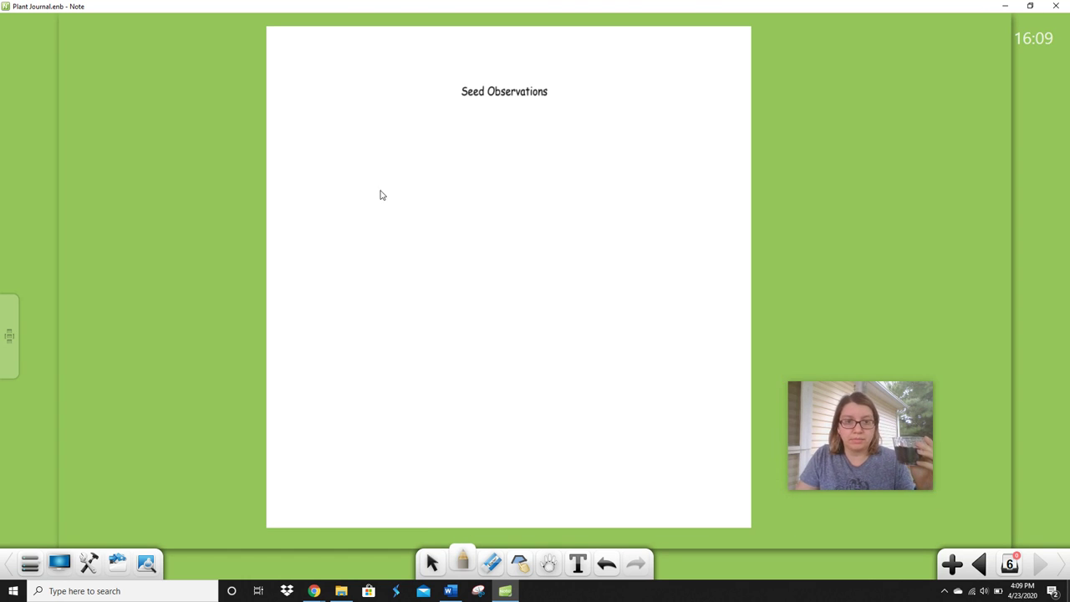
mouse_move(377, 205)
left_mouse_down()
mouse_move(411, 319)
mouse_move(518, 323)
mouse_move(554, 204)
left_mouse_up()
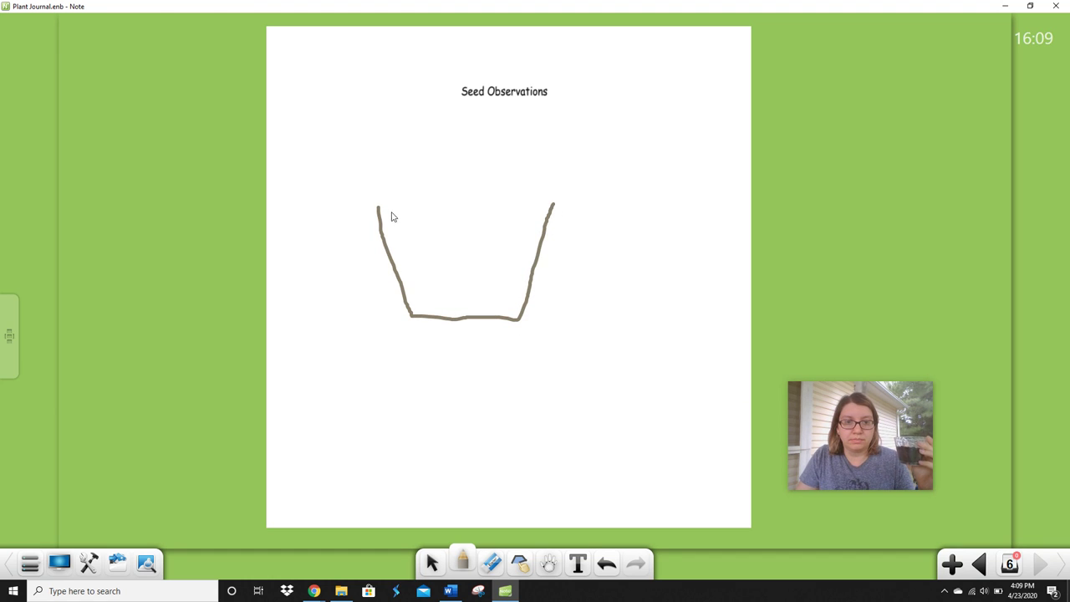
left_click_drag(378, 206, 552, 207)
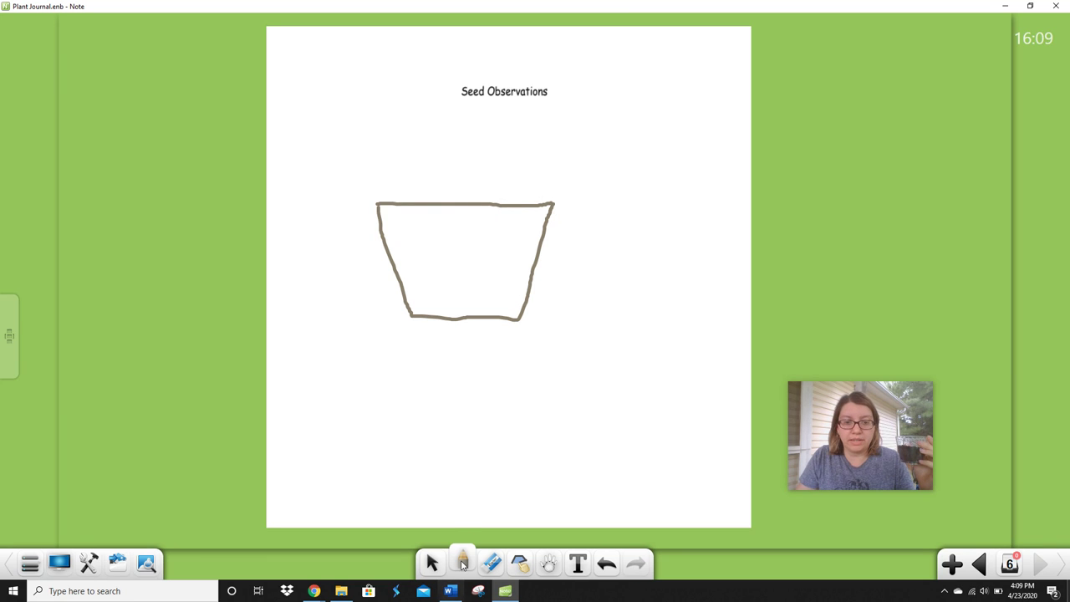
Scribble dark brown soil inside the cup's lower half, then set the pen to dark blue.
left_click(462, 559)
left_click(724, 501)
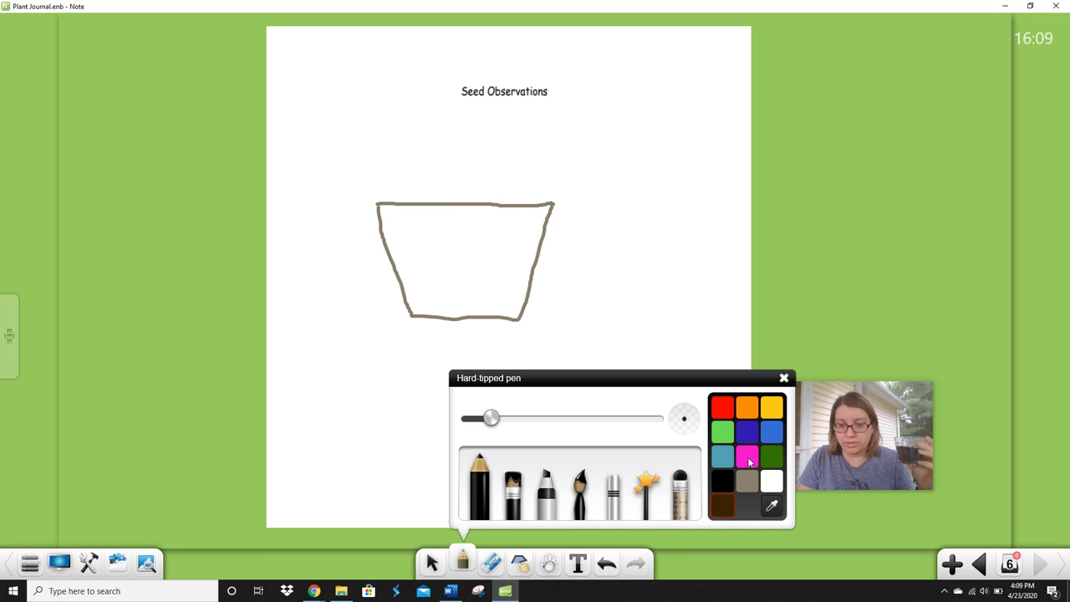
left_click(784, 378)
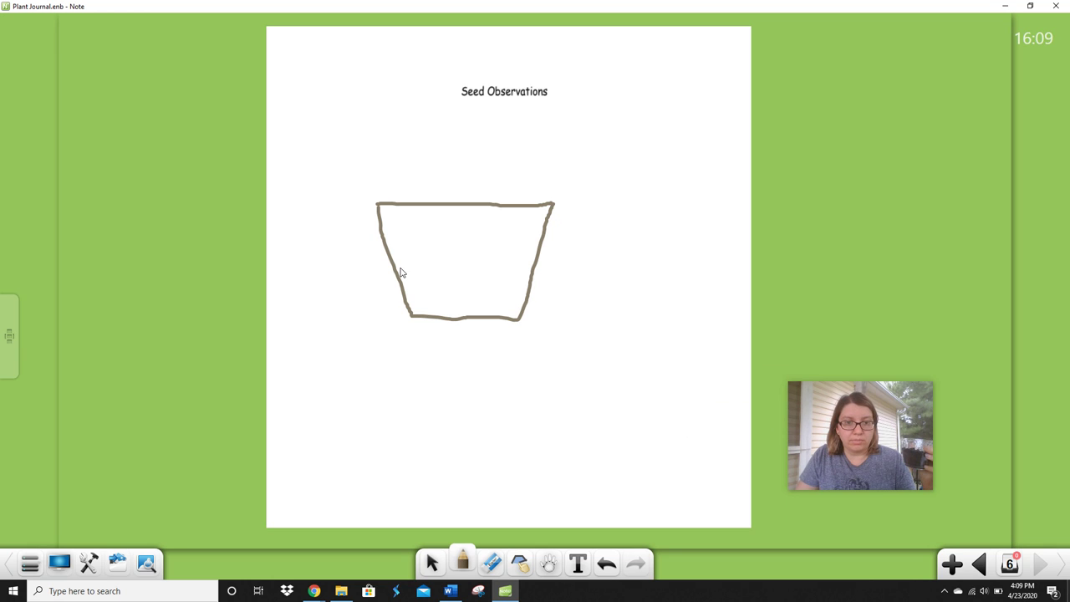
mouse_move(399, 271)
left_mouse_down()
mouse_move(515, 273)
mouse_move(409, 282)
mouse_move(413, 298)
mouse_move(443, 294)
mouse_move(429, 307)
mouse_move(447, 316)
mouse_move(489, 317)
mouse_move(439, 307)
mouse_move(481, 296)
mouse_move(441, 284)
mouse_move(544, 269)
mouse_move(485, 287)
mouse_move(523, 283)
mouse_move(505, 294)
mouse_move(510, 311)
mouse_move(501, 306)
mouse_move(525, 285)
mouse_move(515, 321)
left_mouse_up()
left_click(468, 558)
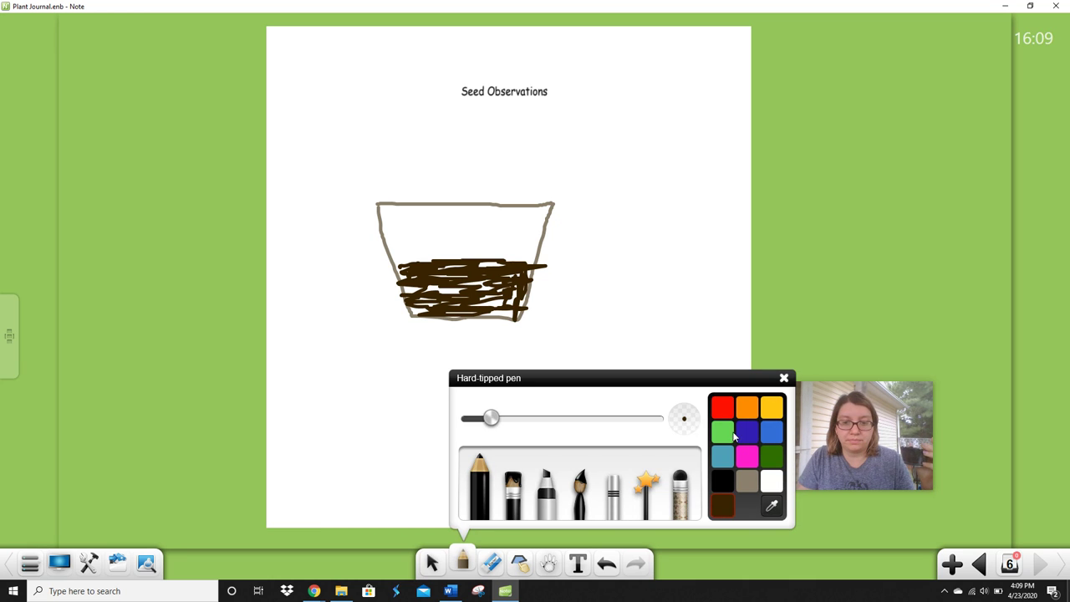
left_click(746, 431)
Handwrite dark blue 'cup' and 'soyl' labels with leader lines to the cup rim and soil.
left_click(784, 378)
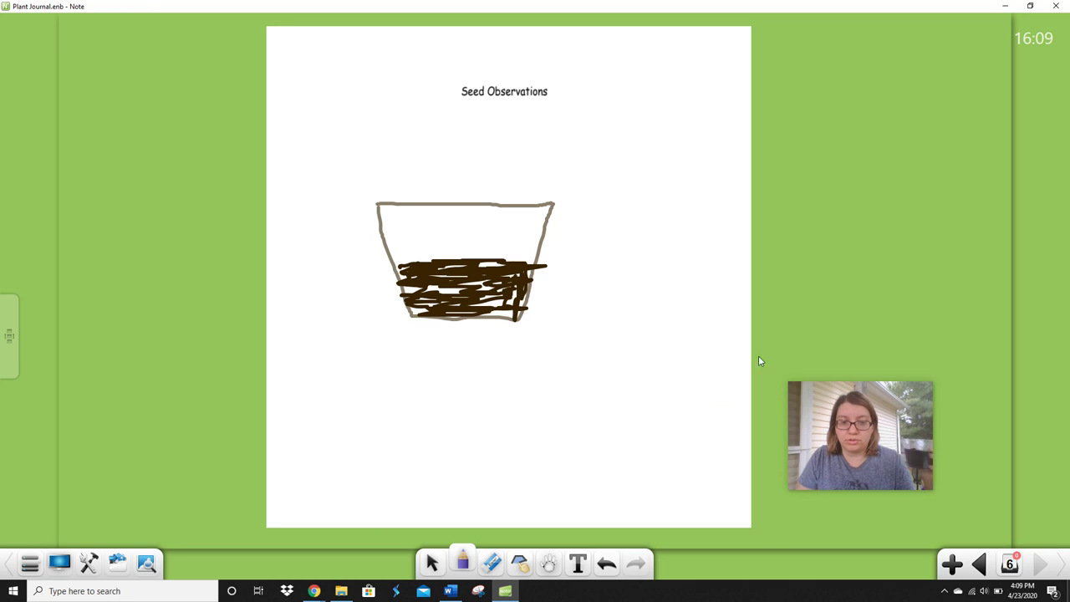
left_click_drag(549, 213, 567, 214)
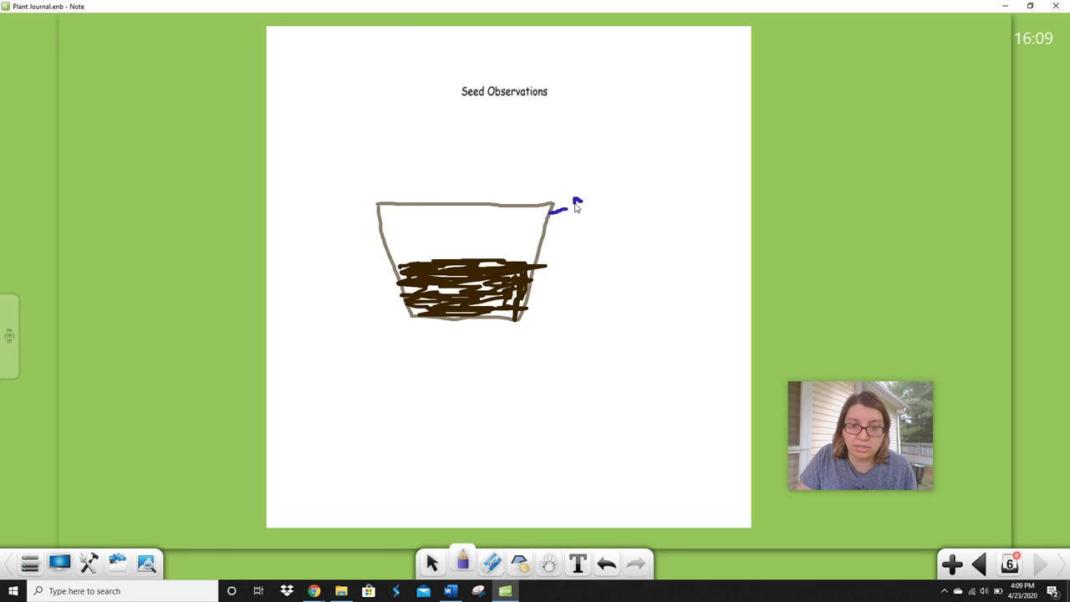
mouse_move(577, 216)
left_mouse_down()
mouse_move(601, 215)
mouse_move(598, 190)
mouse_move(623, 229)
left_mouse_up()
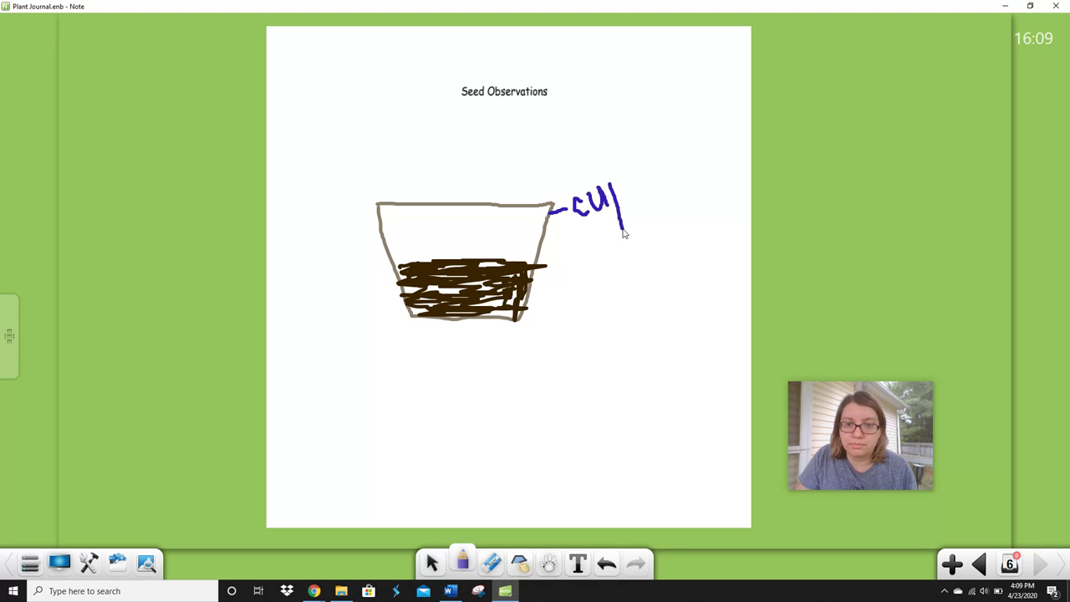
mouse_move(610, 184)
left_mouse_down()
mouse_move(624, 189)
mouse_move(617, 201)
left_mouse_up()
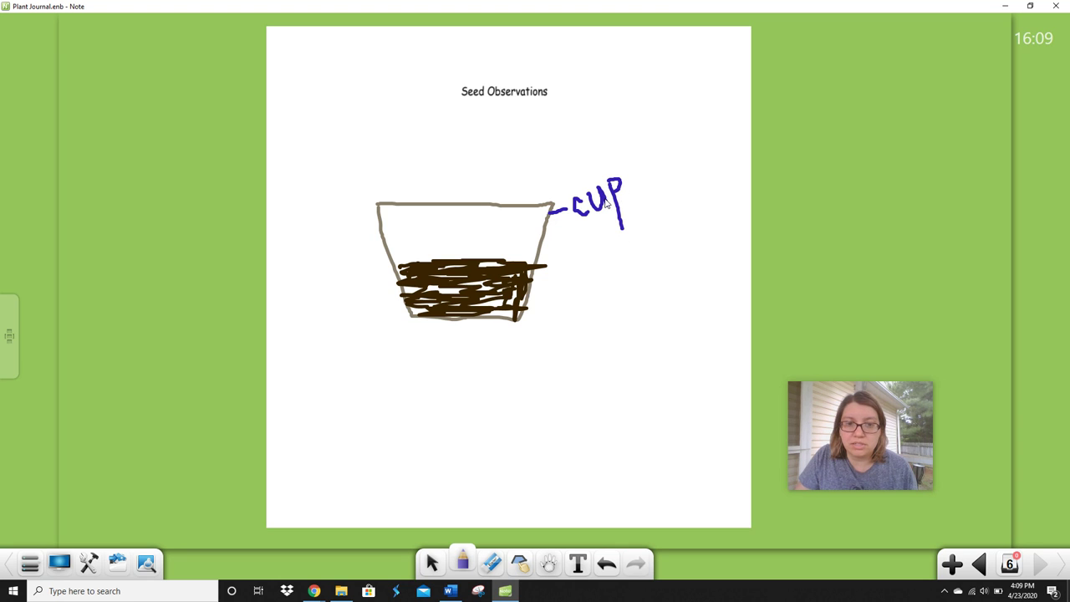
mouse_move(412, 311)
left_mouse_down()
mouse_move(387, 377)
mouse_move(425, 363)
mouse_move(429, 388)
left_mouse_up()
left_click_drag(436, 335, 437, 373)
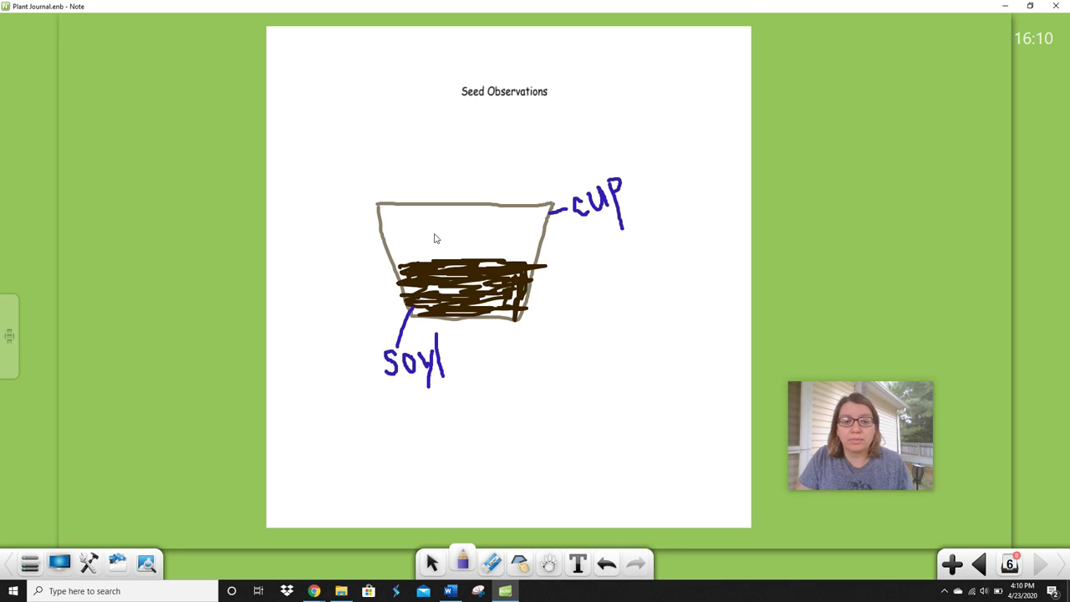
left_click(462, 562)
Handwrite 'pepr' in blue at the upper left above the cup.
left_click(358, 153)
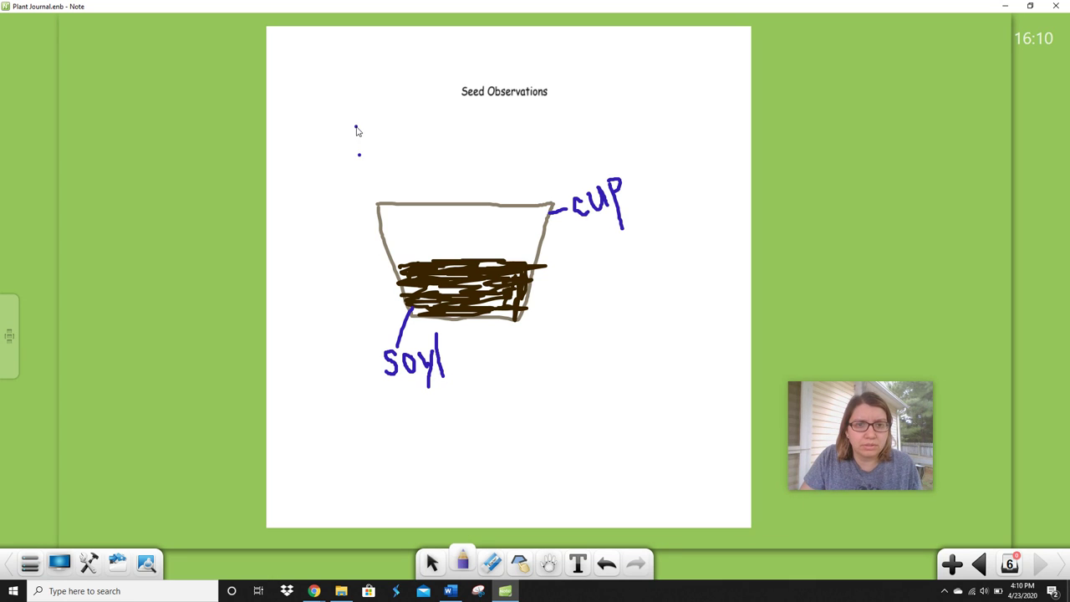
left_click_drag(356, 126, 357, 171)
mouse_move(358, 130)
left_mouse_down()
mouse_move(373, 149)
mouse_move(358, 160)
mouse_move(396, 144)
mouse_move(376, 135)
mouse_move(413, 167)
left_mouse_up()
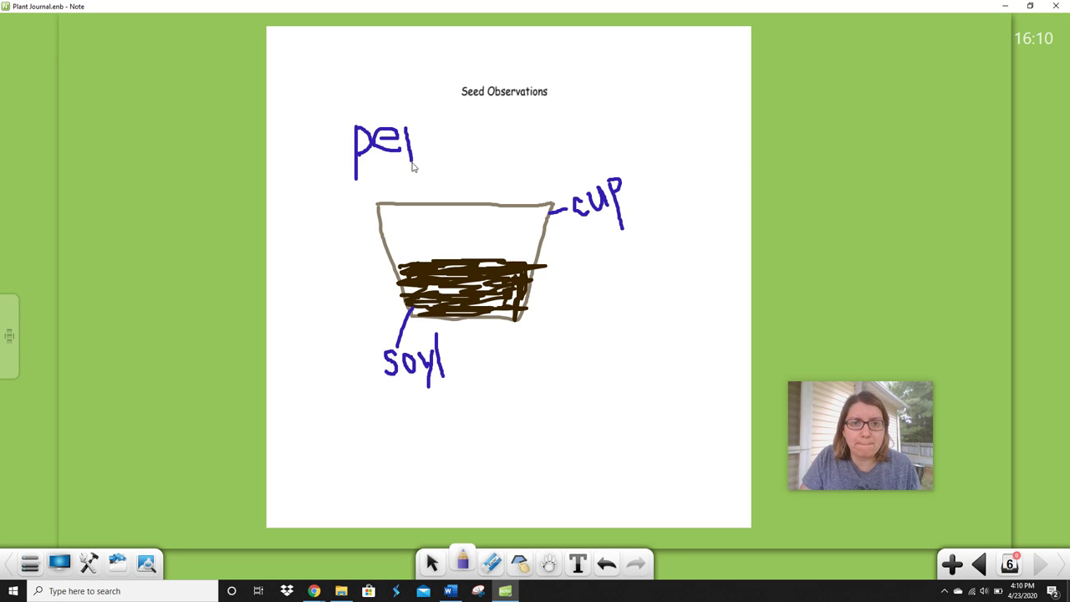
mouse_move(410, 131)
left_mouse_down()
mouse_move(431, 156)
mouse_move(435, 127)
mouse_move(444, 131)
left_mouse_up()
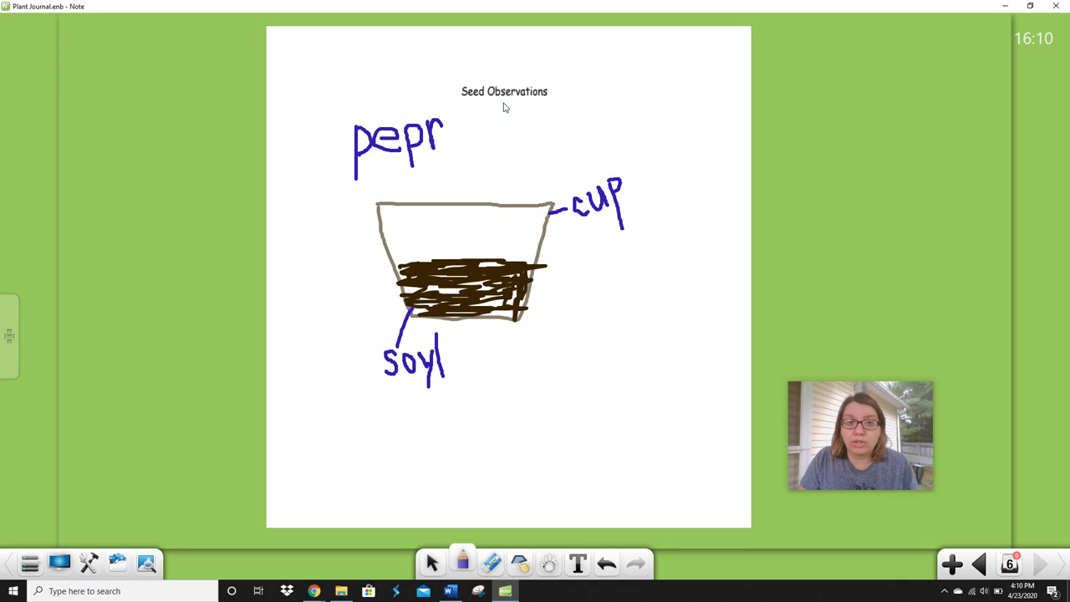
Write the date 'April 24' beside the Seed Observations title.
mouse_move(502, 104)
left_mouse_down()
mouse_move(502, 129)
mouse_move(508, 115)
mouse_move(525, 141)
mouse_move(538, 111)
mouse_move(524, 131)
mouse_move(547, 122)
mouse_move(548, 135)
mouse_move(556, 109)
mouse_move(562, 134)
left_mouse_up()
mouse_move(570, 75)
left_mouse_down()
mouse_move(571, 133)
mouse_move(597, 99)
mouse_move(615, 133)
left_mouse_up()
mouse_move(625, 95)
left_mouse_down()
mouse_move(620, 123)
mouse_move(649, 122)
mouse_move(636, 140)
left_mouse_up()
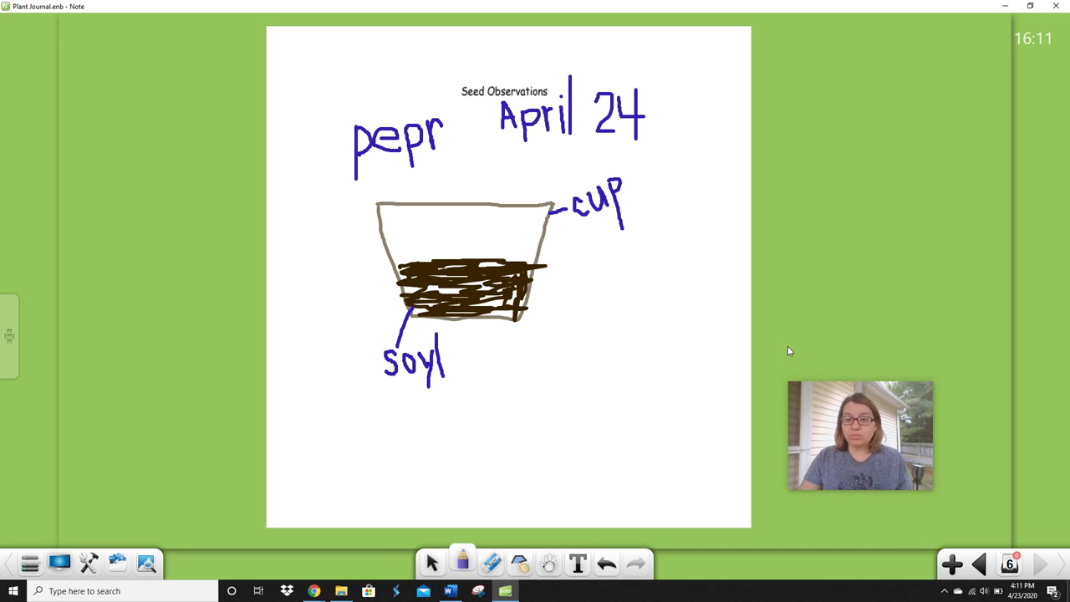